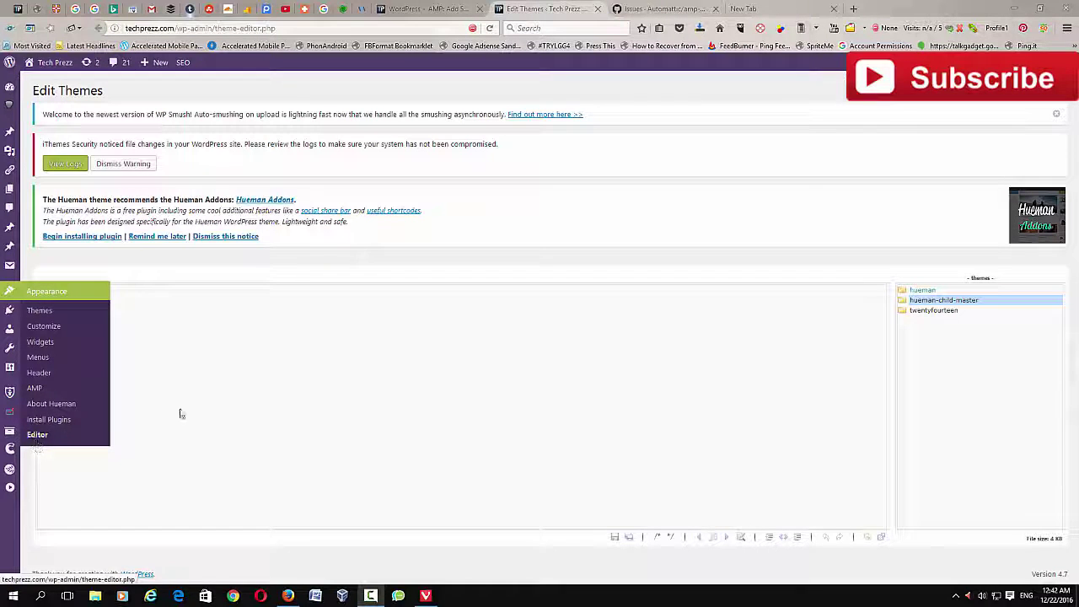
- Open my-amp-template.php from the hueman-child-master theme's amp folder in the editor
click(942, 301)
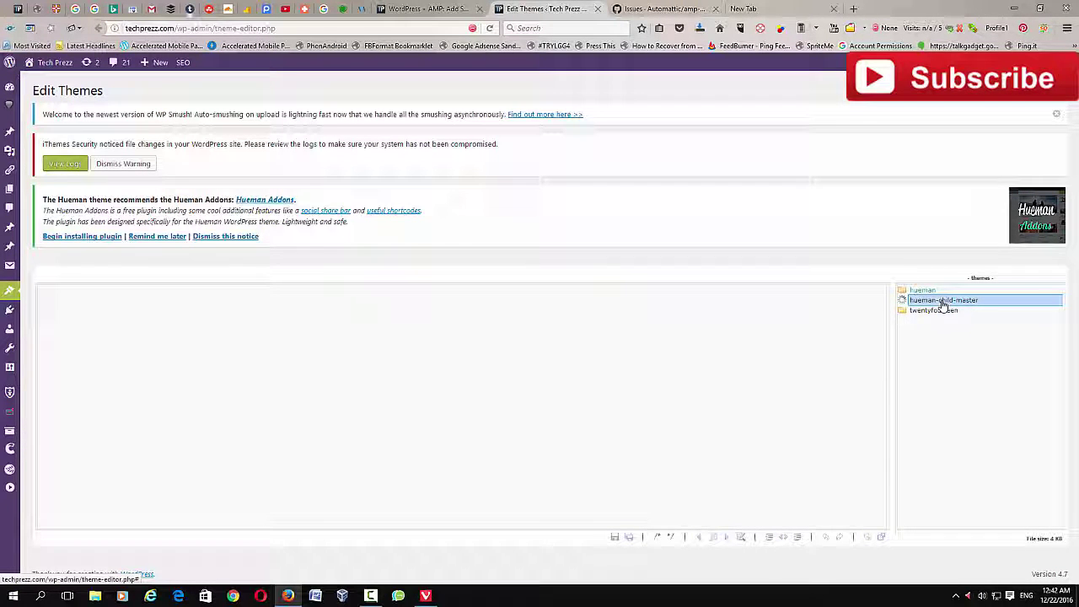
click(938, 324)
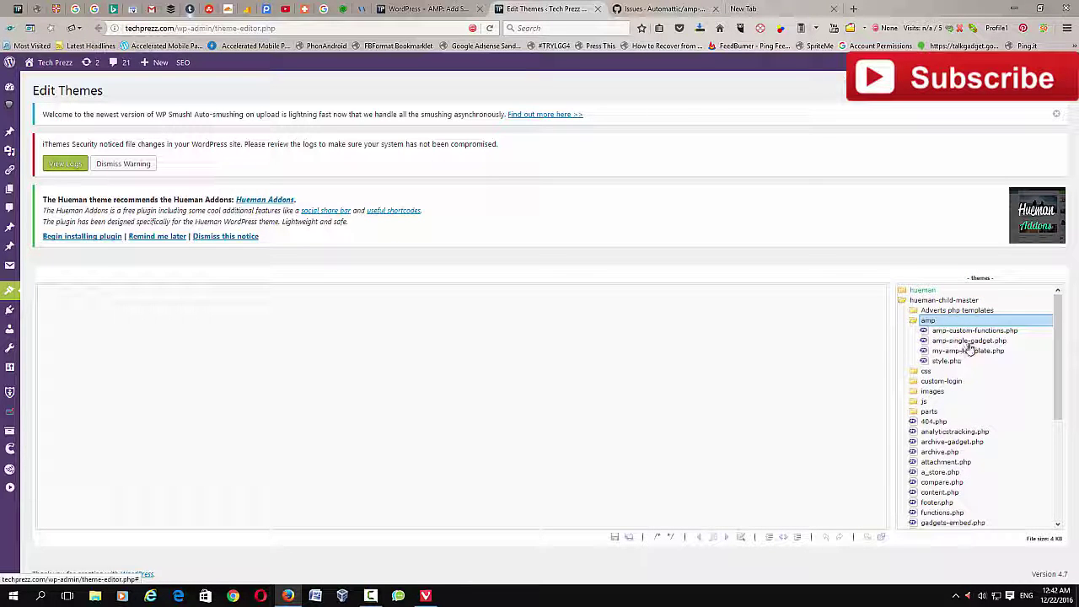
click(969, 342)
click(975, 352)
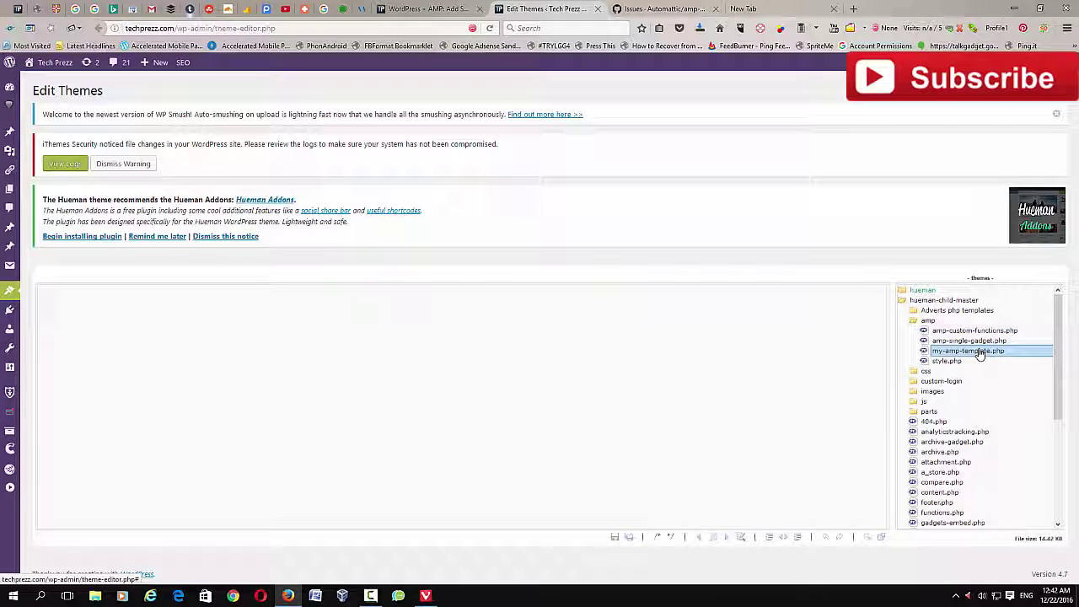
double_click(979, 353)
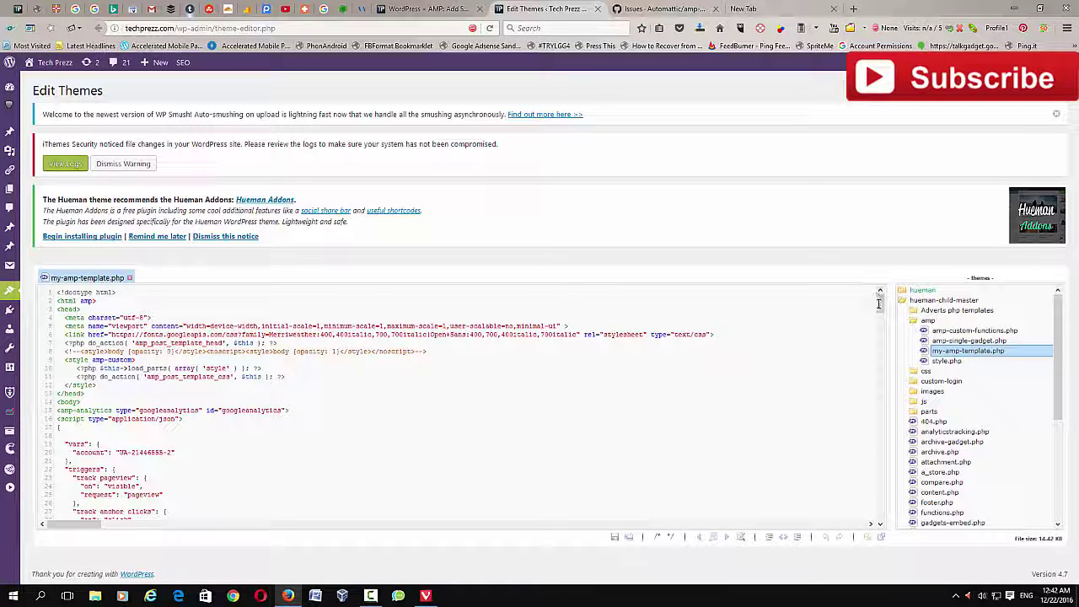
- Scroll to the post_amp_content echo statement on line 90 and inspect it
drag(878, 303, 878, 356)
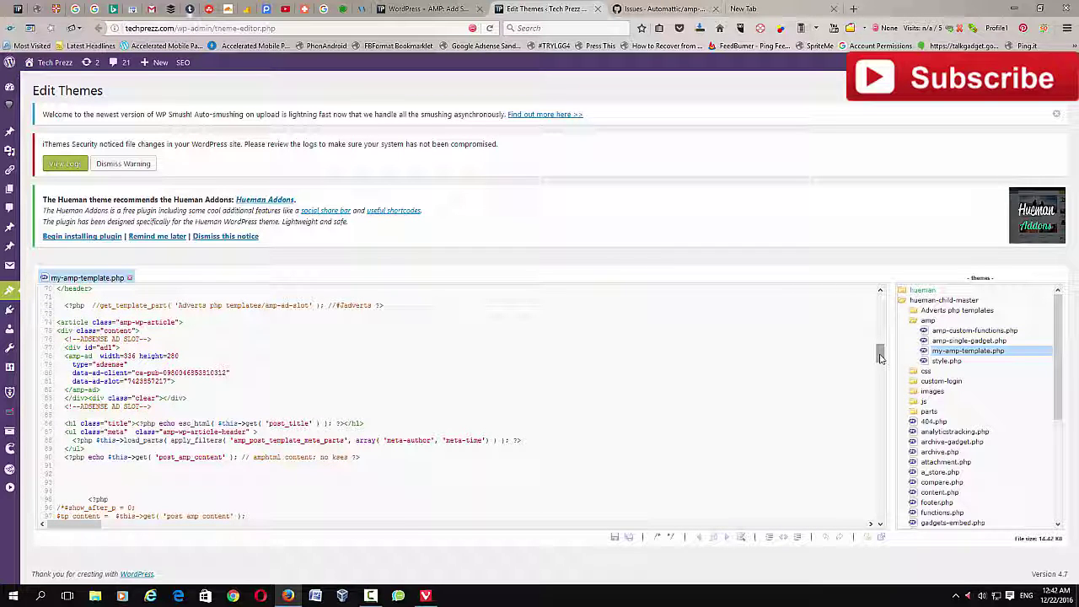
mouse_move(879, 358)
mouse_down()
mouse_move(878, 401)
mouse_move(879, 355)
mouse_up()
scroll(84, 510, up, 2)
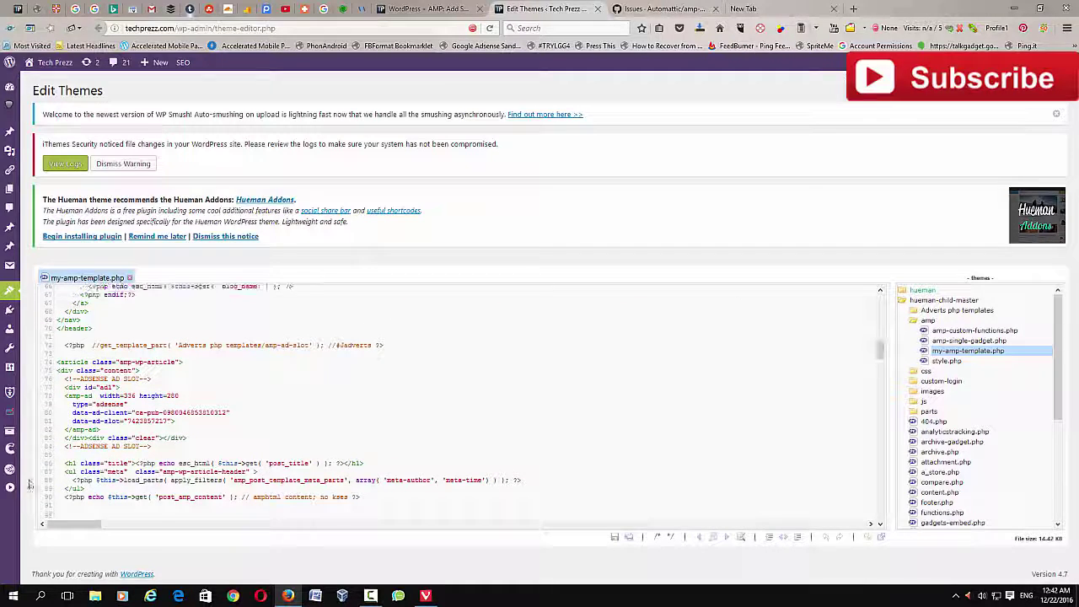
click(90, 497)
drag(158, 499, 160, 501)
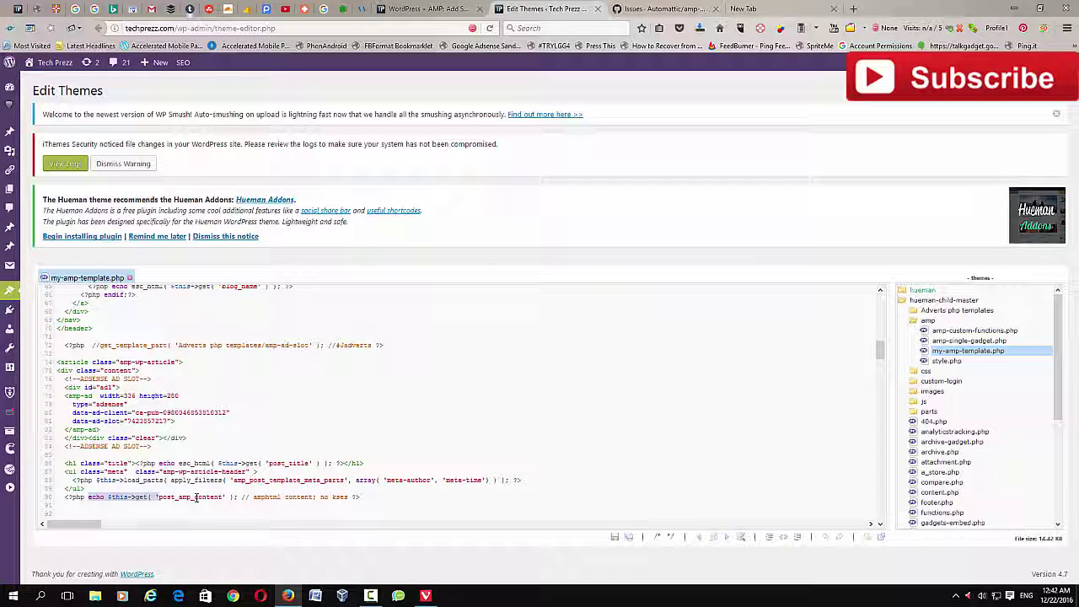
click(195, 497)
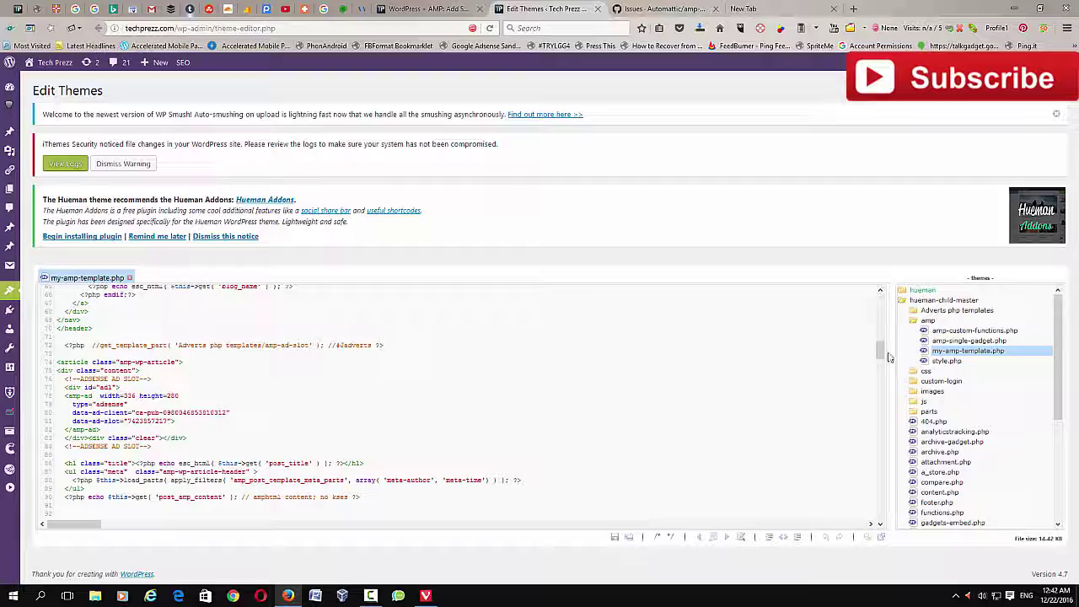
drag(879, 348, 879, 432)
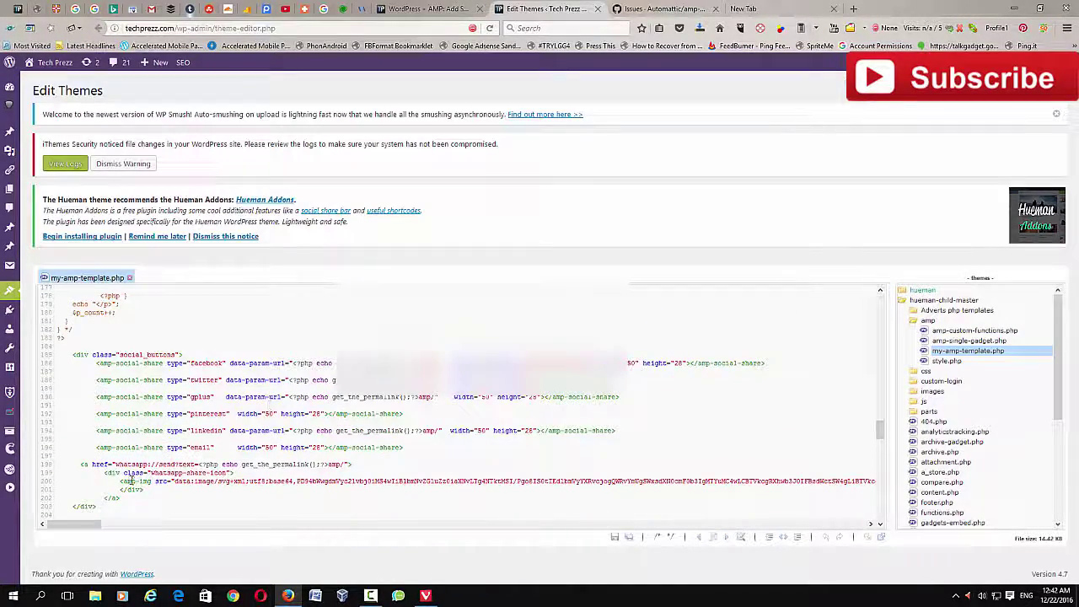
mouse_move(97, 506)
mouse_down()
mouse_move(66, 334)
mouse_move(57, 357)
mouse_up()
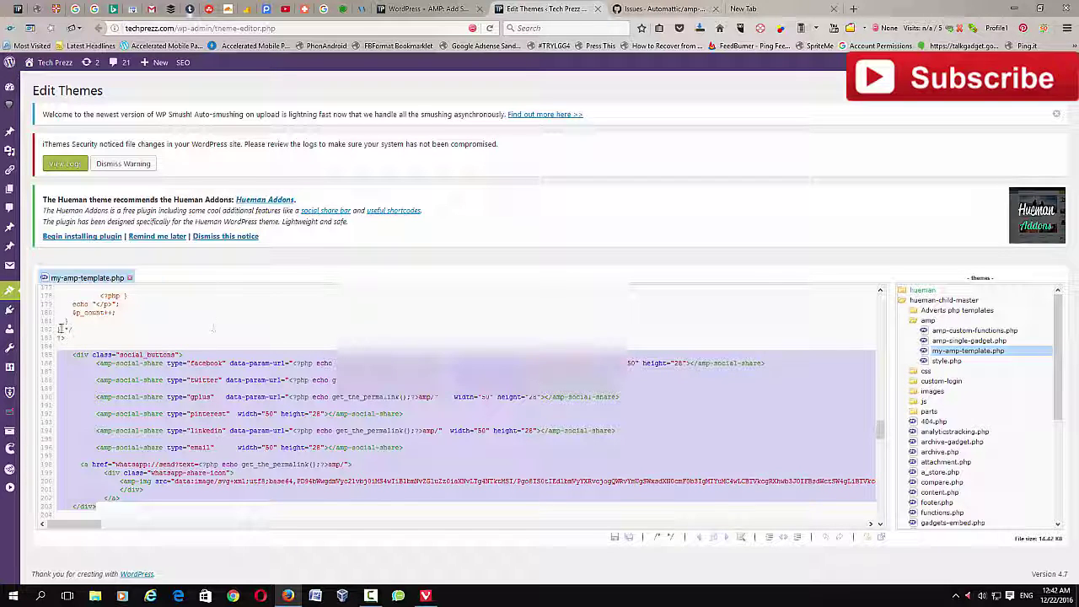
click(99, 340)
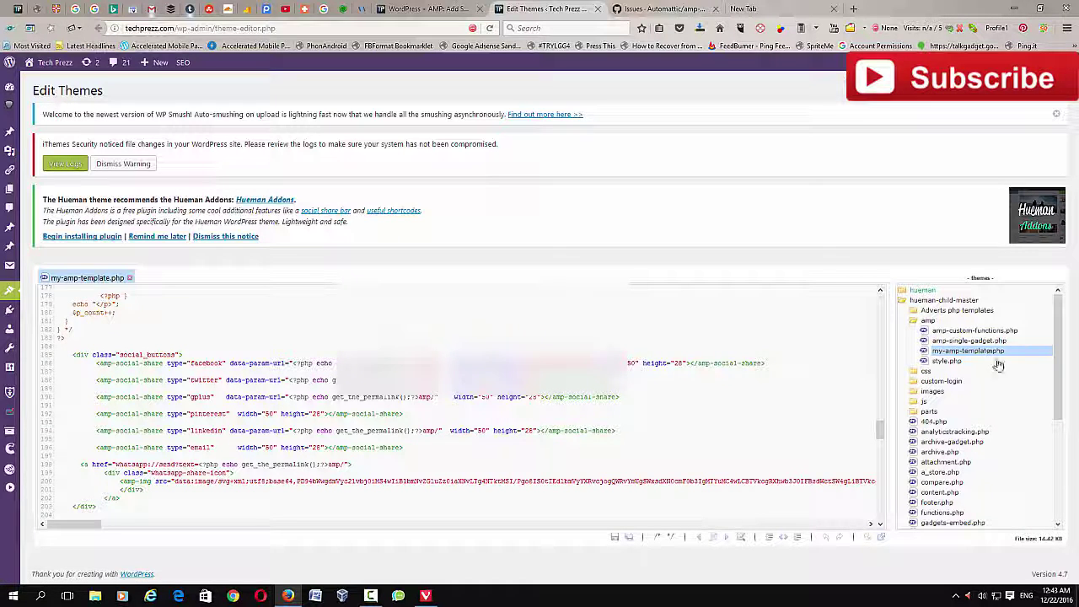
- Switch to the AMP social buttons tutorial and highlight its social sharing code sample
click(430, 7)
scroll(1074, 169, down, 5)
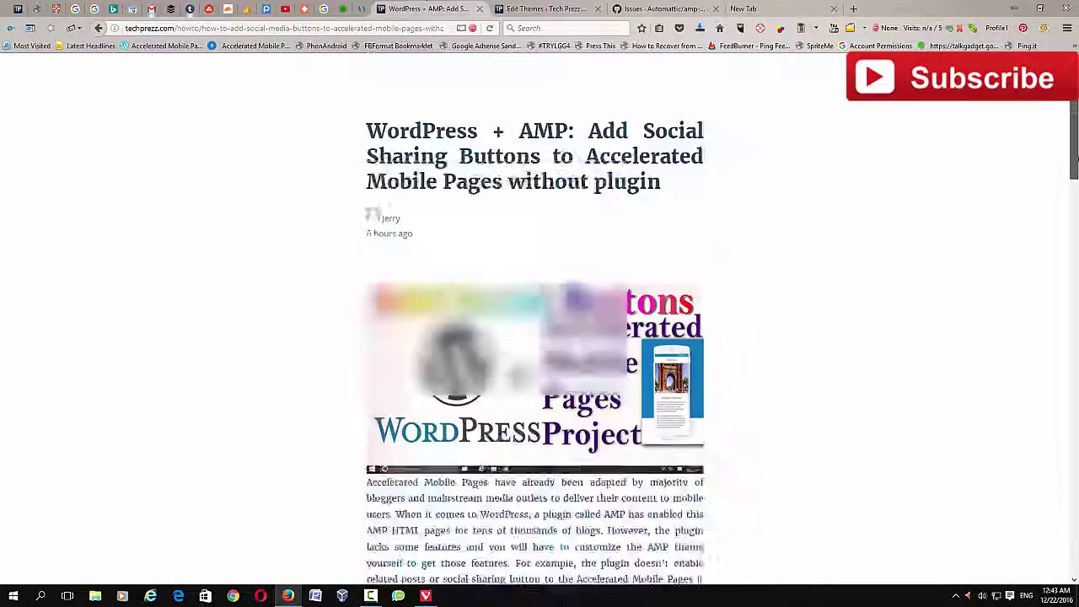
mouse_move(1075, 169)
mouse_down()
mouse_move(1075, 233)
mouse_move(1042, 325)
mouse_up()
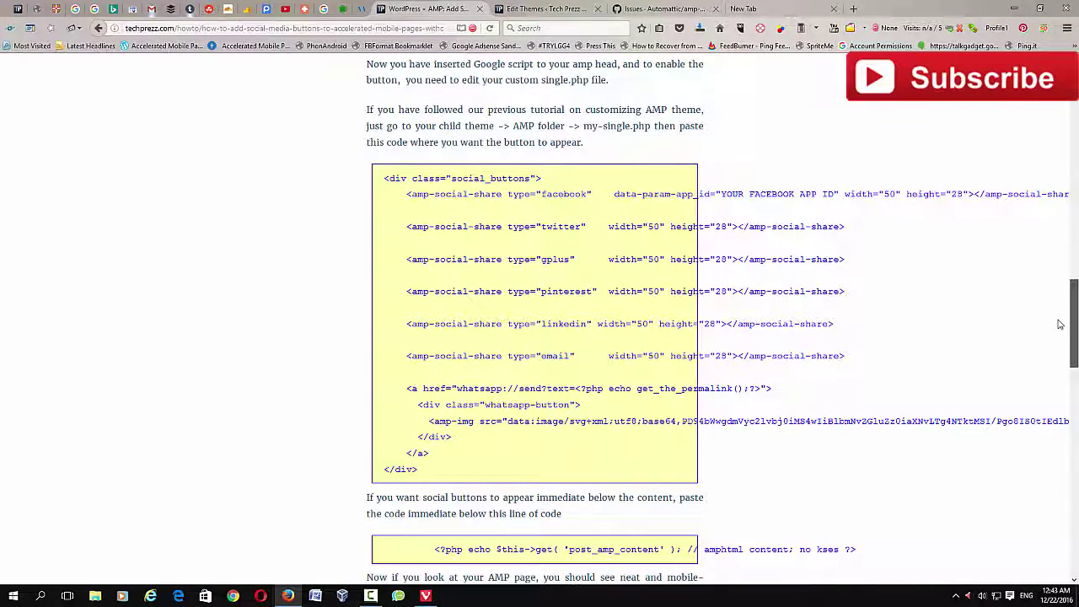
mouse_move(379, 178)
mouse_down()
mouse_move(511, 341)
mouse_move(419, 469)
mouse_up()
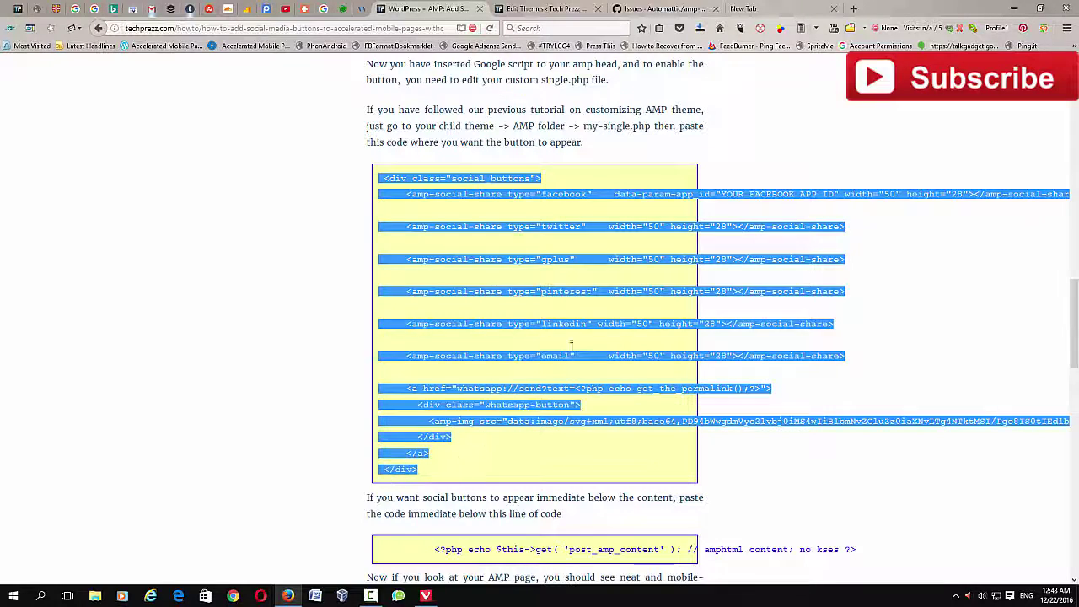
click(662, 229)
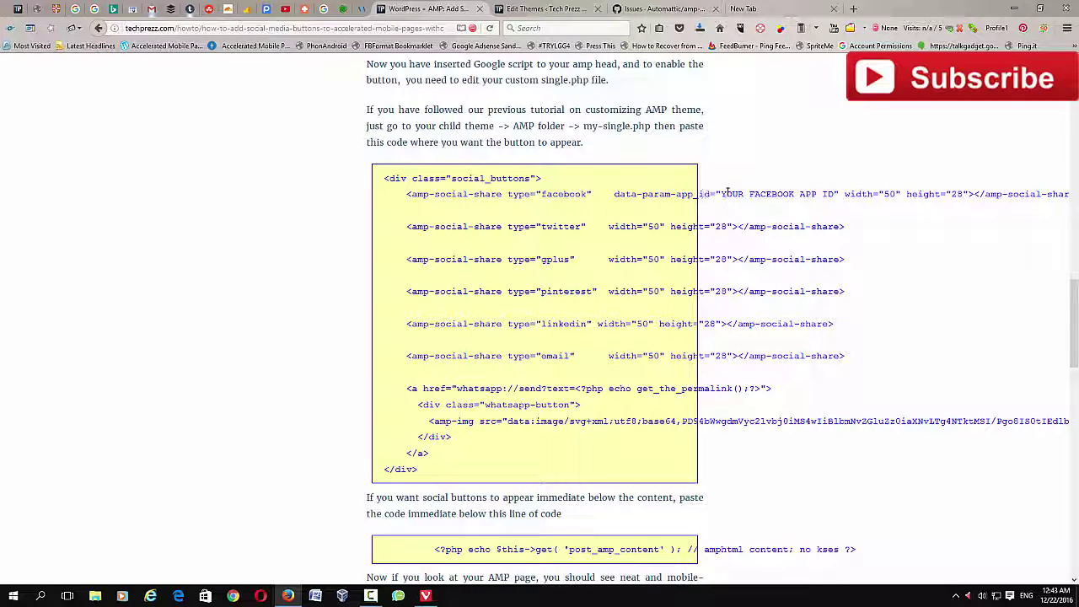
- Select the Facebook App ID placeholder, then the .whatsapp-button CSS snippet
drag(745, 195, 837, 195)
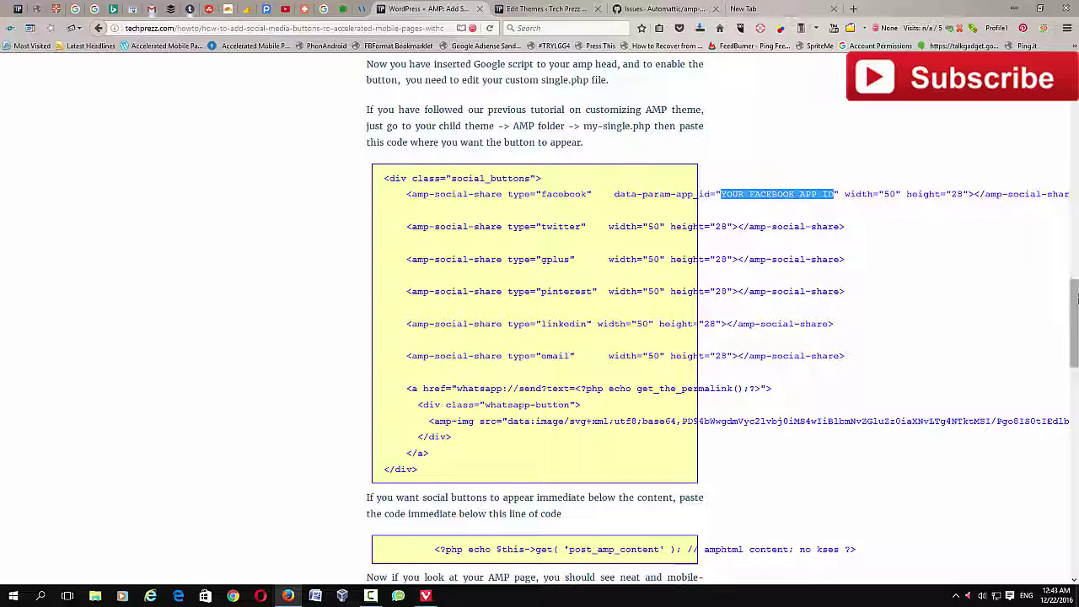
drag(1072, 316, 1075, 377)
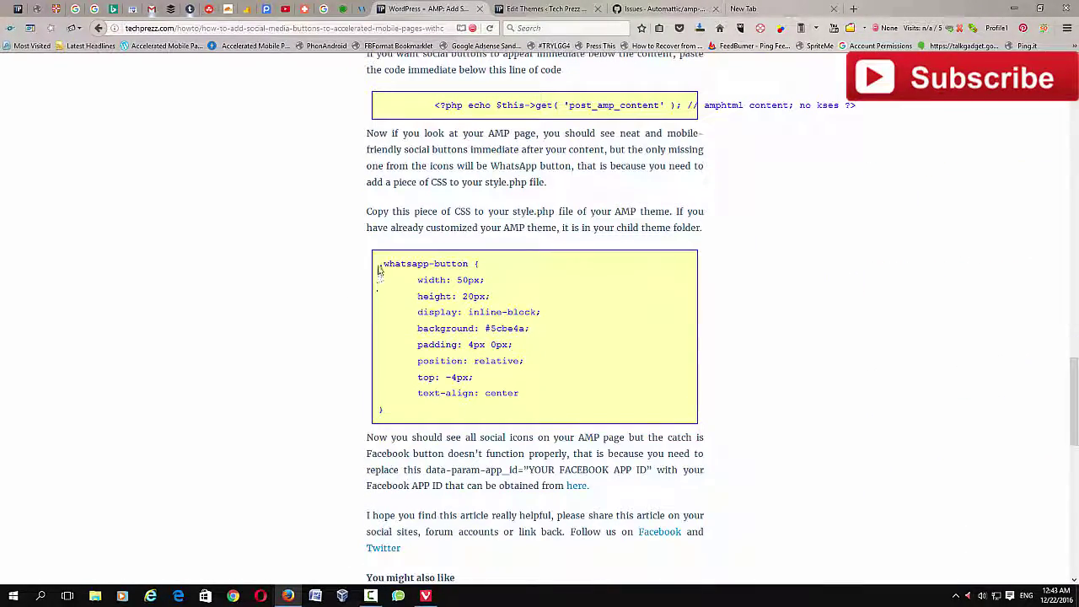
mouse_move(379, 263)
mouse_down()
mouse_move(413, 342)
mouse_move(401, 418)
mouse_up()
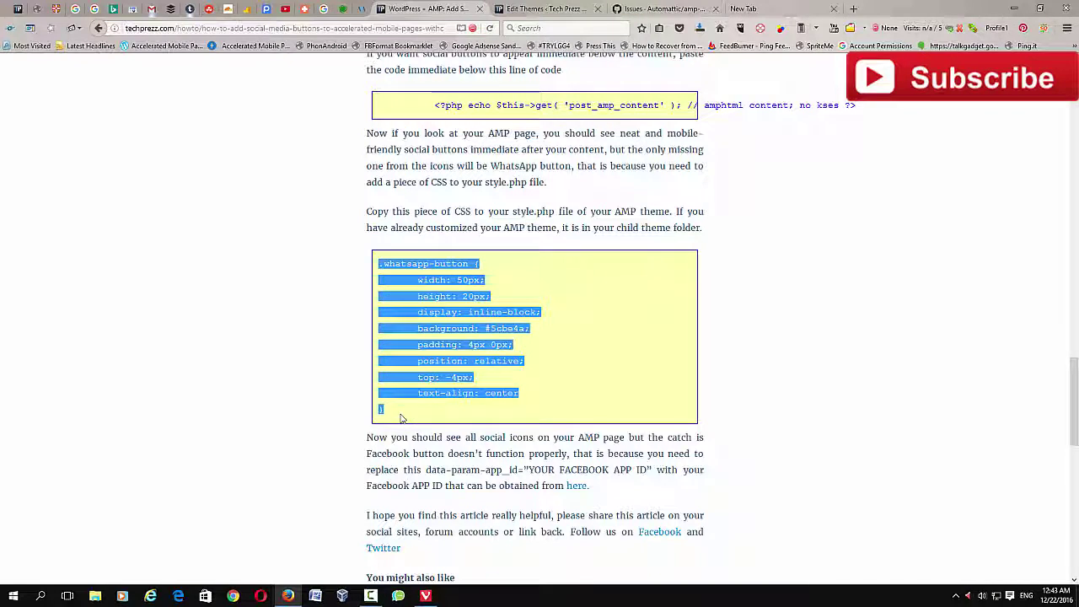
- Open the amp folder's style.php in the theme editor and scroll through it
click(537, 8)
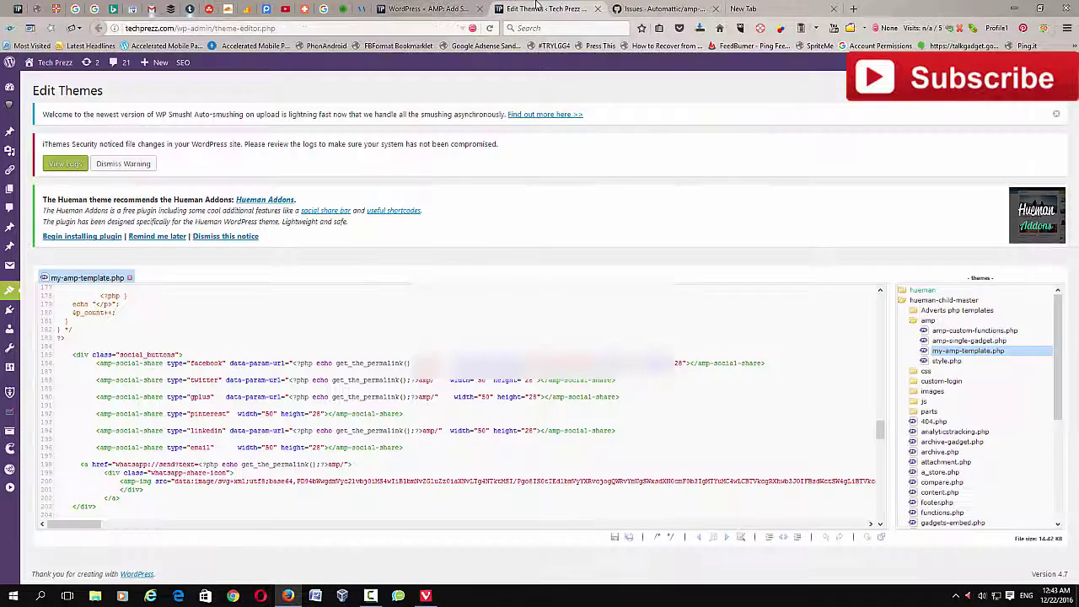
click(947, 360)
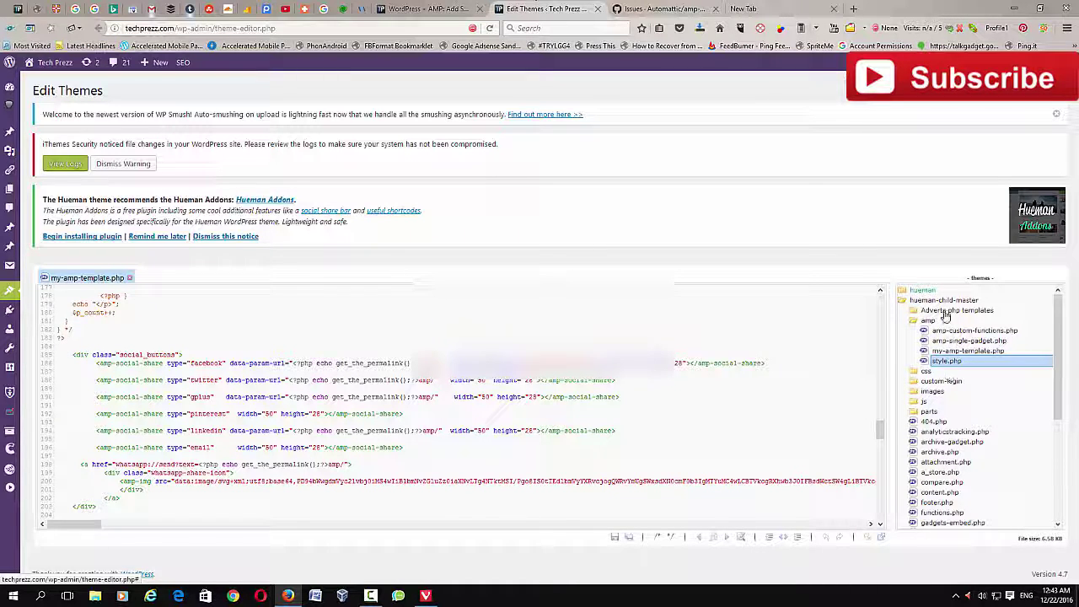
click(952, 361)
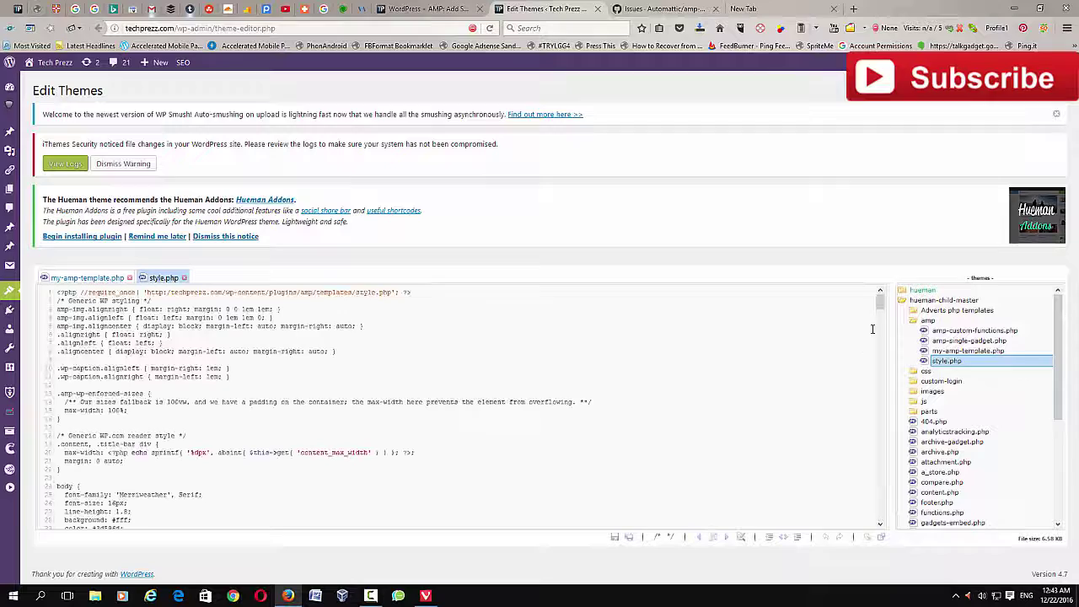
drag(880, 301, 880, 506)
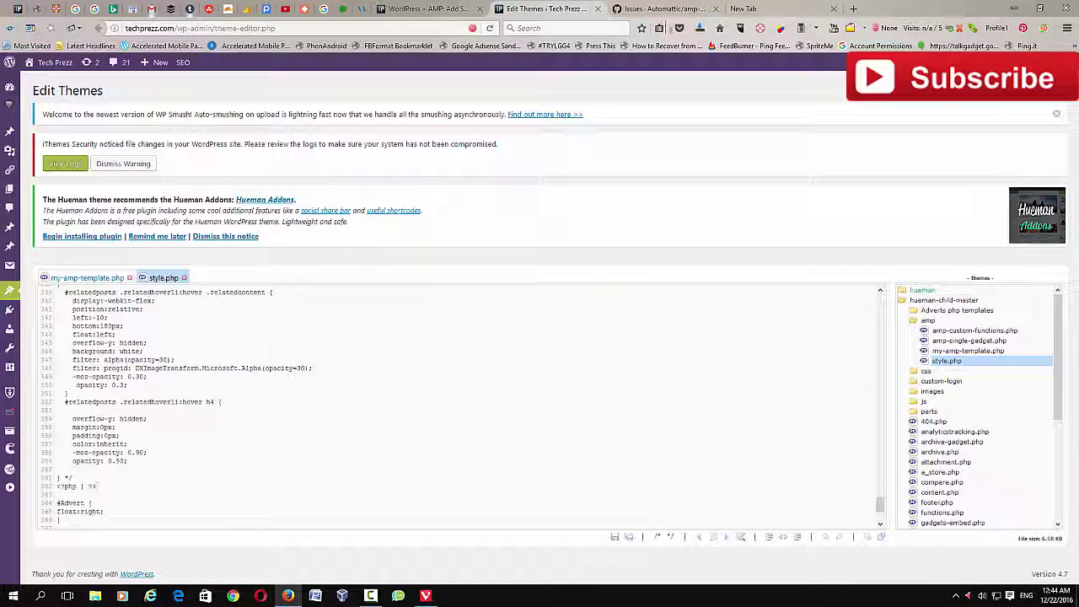
- Compare style.php with the tutorial's CSS, ending on the WhatsApp button block
click(425, 8)
key(ctrl+Tab)
drag(880, 505, 880, 297)
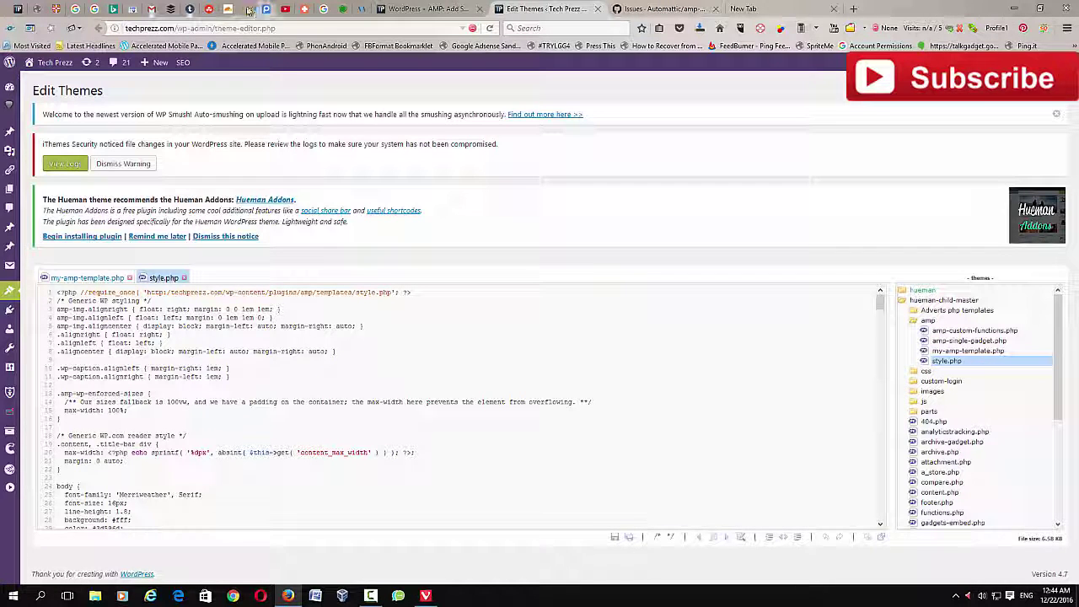
key(ctrl+shift+Tab)
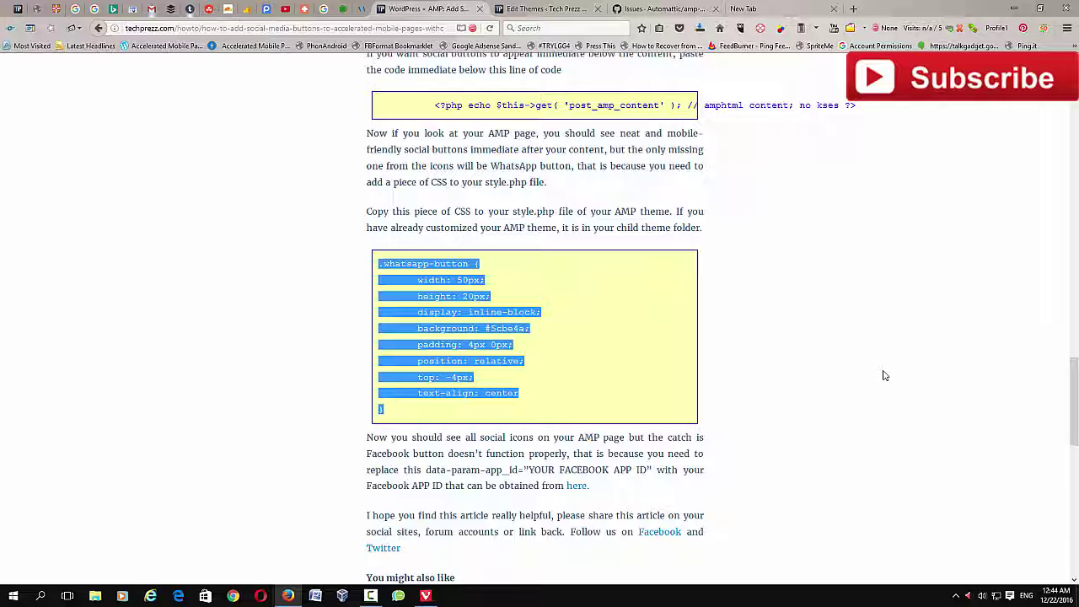
- Open the post's Twitter share window from the share icons and enlarge it
scroll(1070, 396, down, 6)
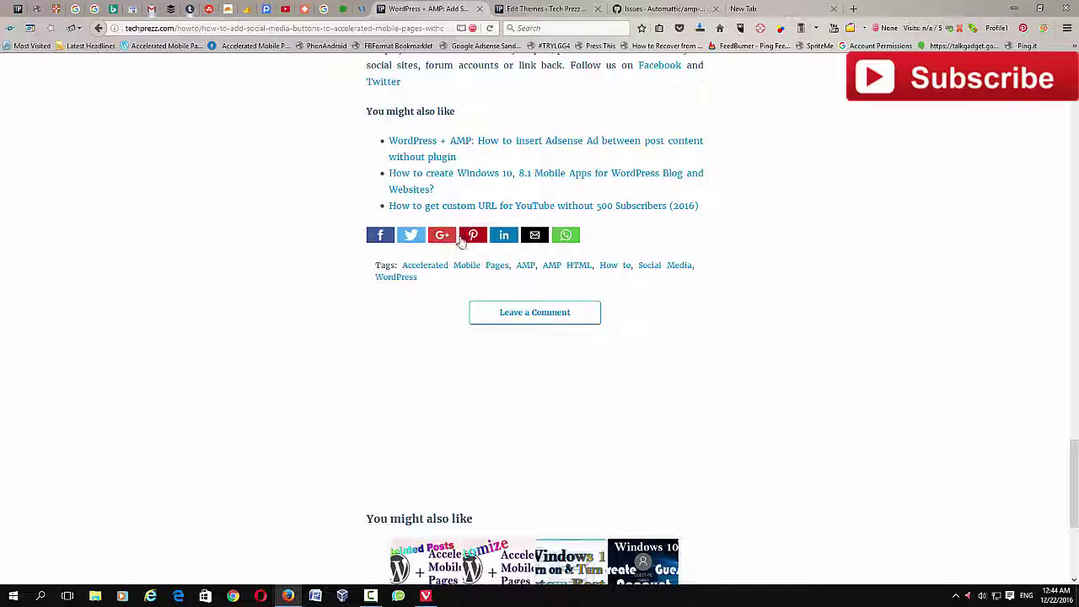
click(410, 237)
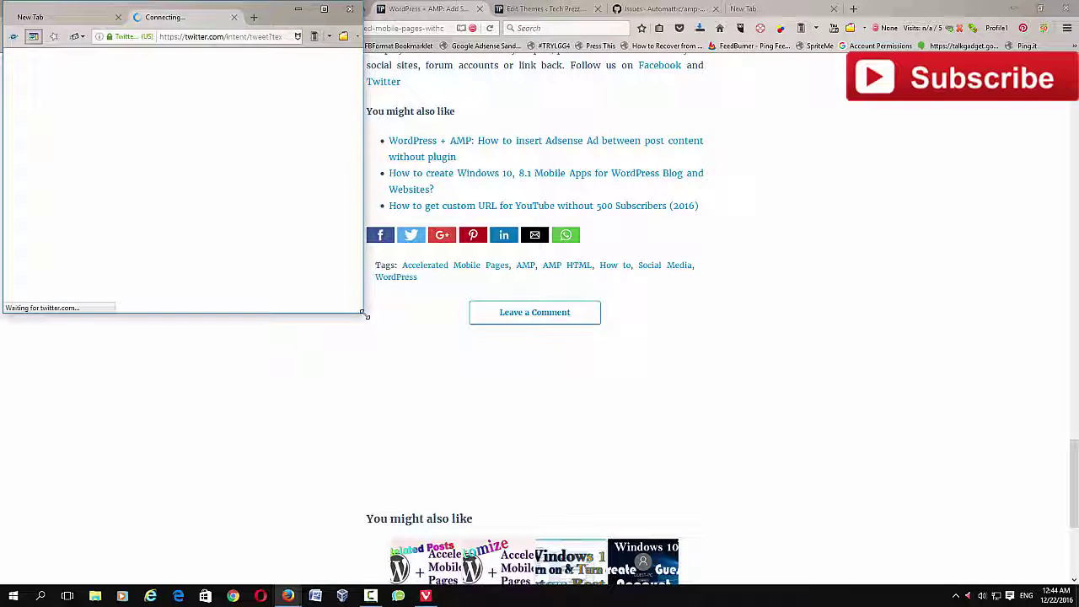
drag(366, 314, 416, 405)
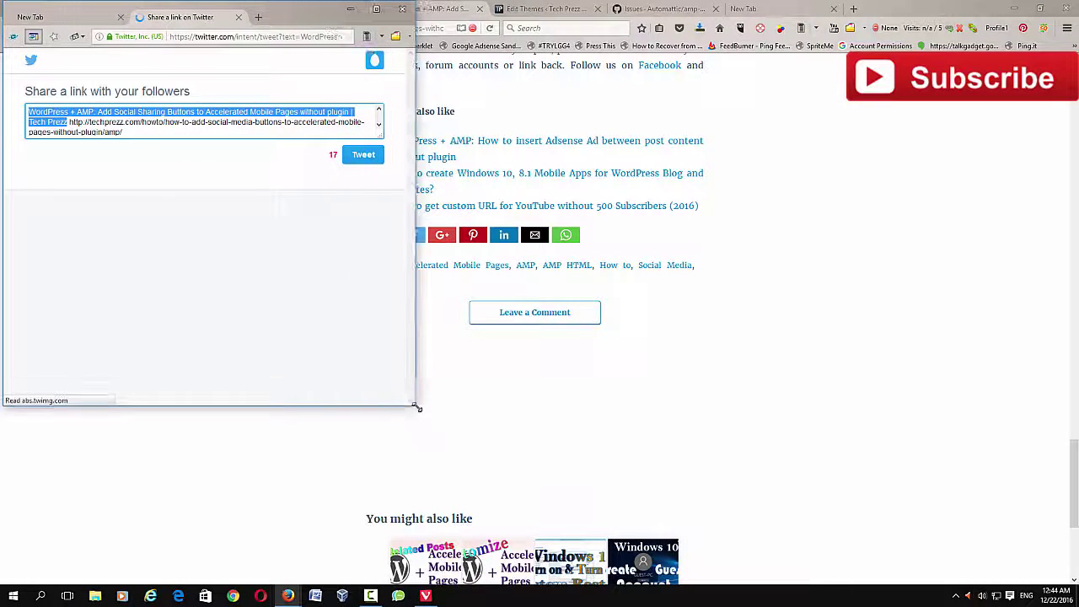
click(419, 332)
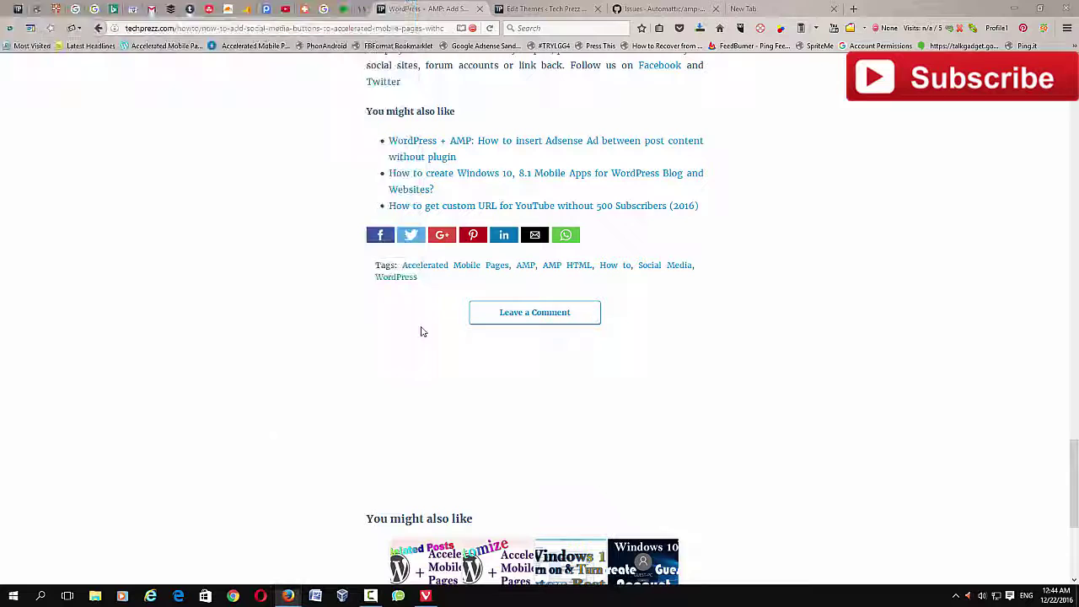
- Reopen the Twitter share form, confirm the link ends in amp/, and close it
click(421, 241)
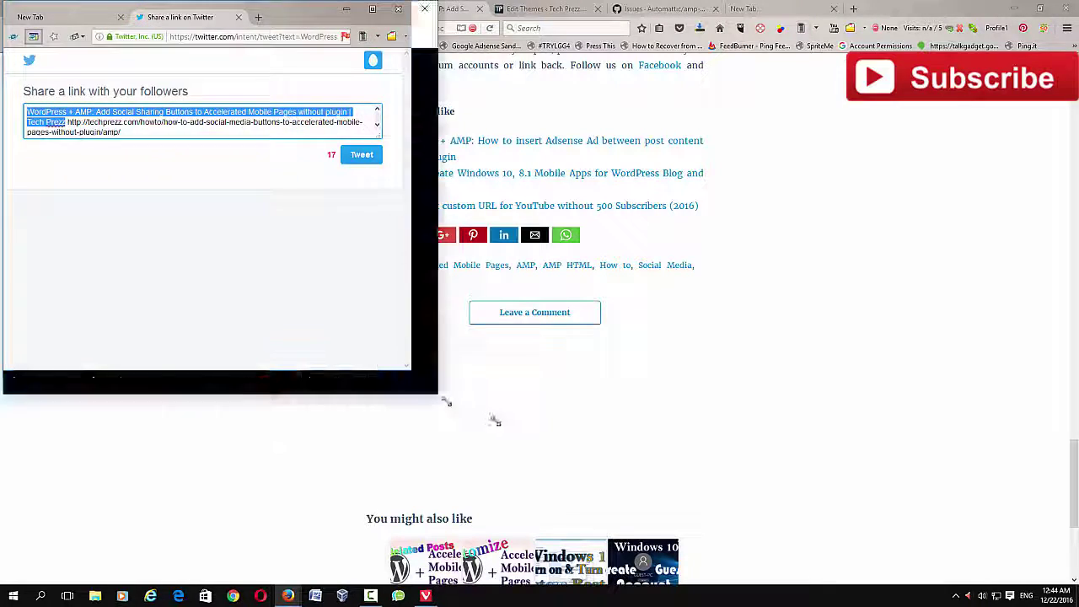
drag(361, 314, 497, 419)
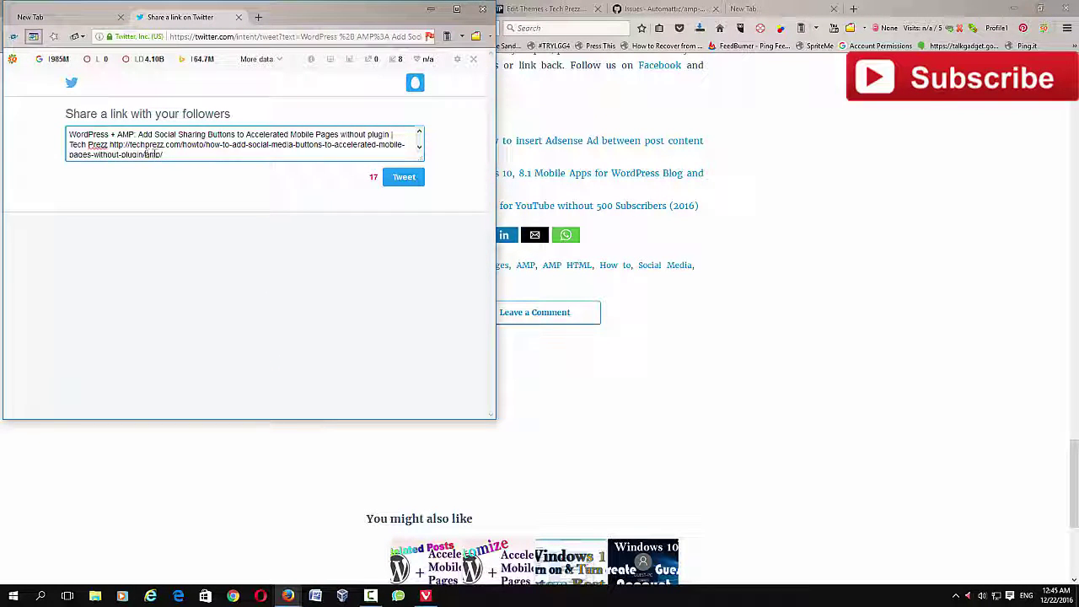
drag(146, 154, 167, 155)
click(167, 154)
click(404, 177)
click(478, 7)
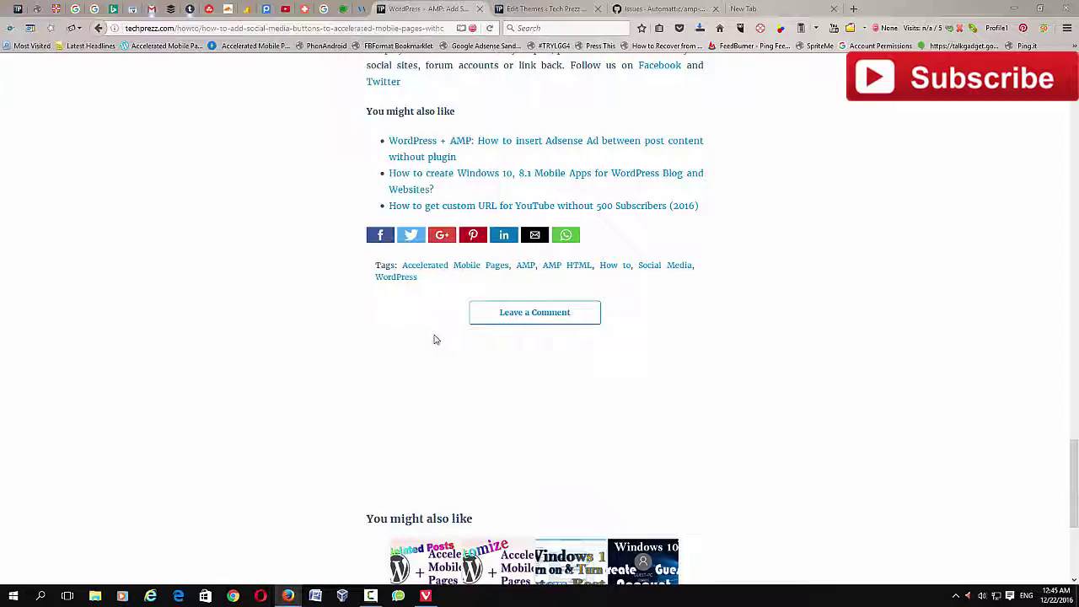
click(442, 236)
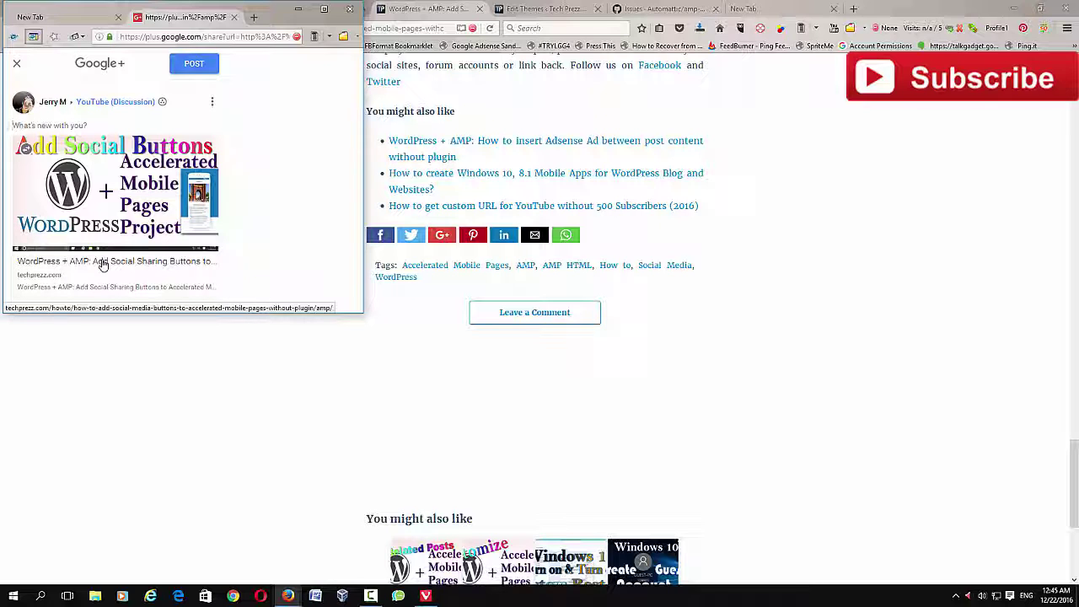
click(351, 10)
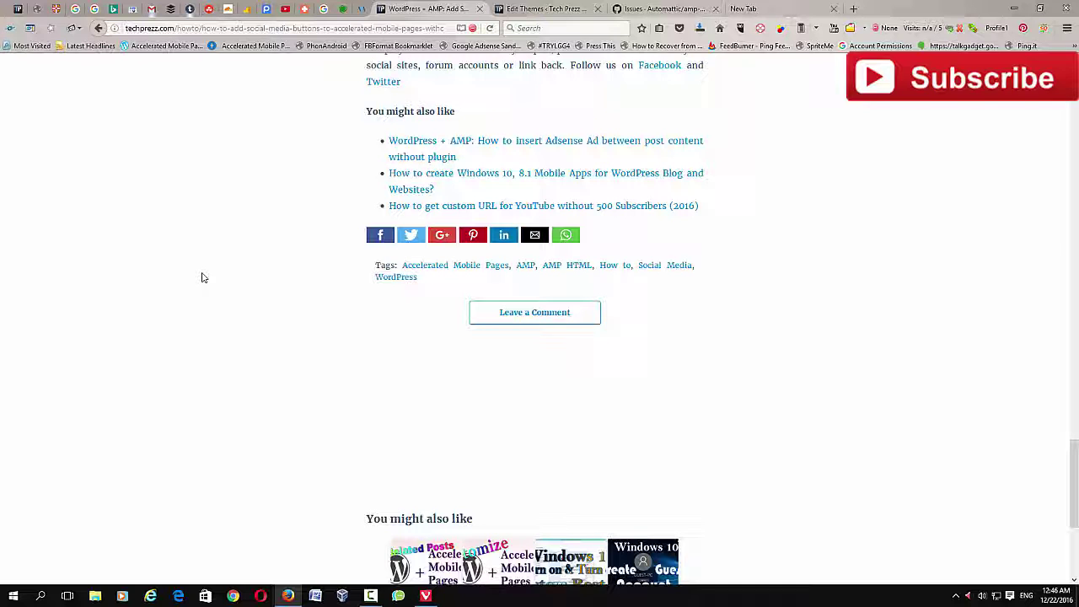
mouse_move(1073, 485)
mouse_down()
mouse_move(1074, 358)
mouse_move(1074, 506)
mouse_up()
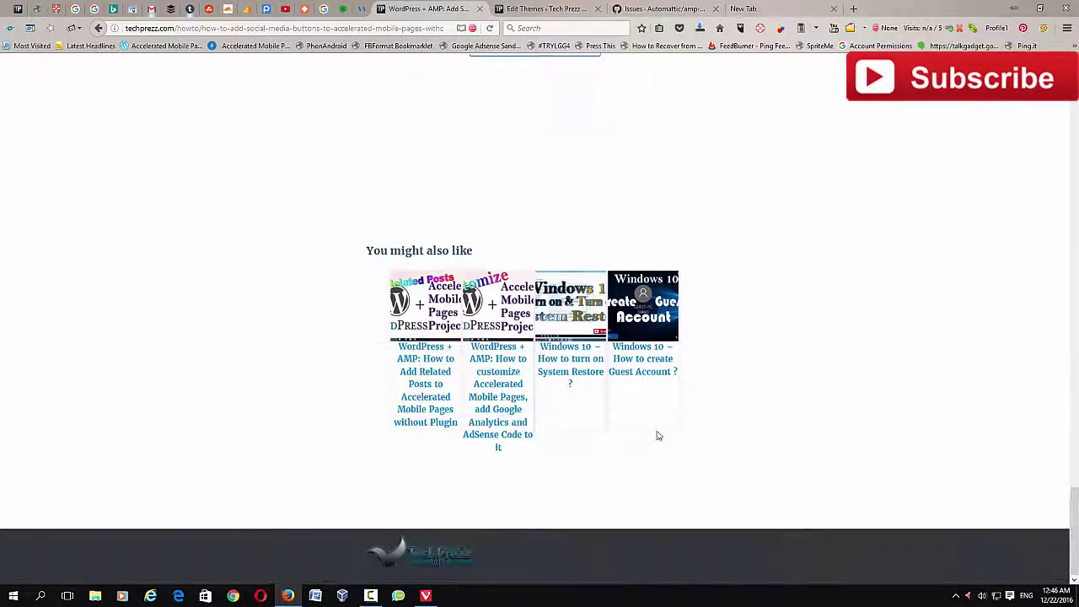
mouse_move(1072, 523)
mouse_down()
mouse_move(1063, 441)
mouse_move(1074, 445)
mouse_move(1073, 346)
mouse_up()
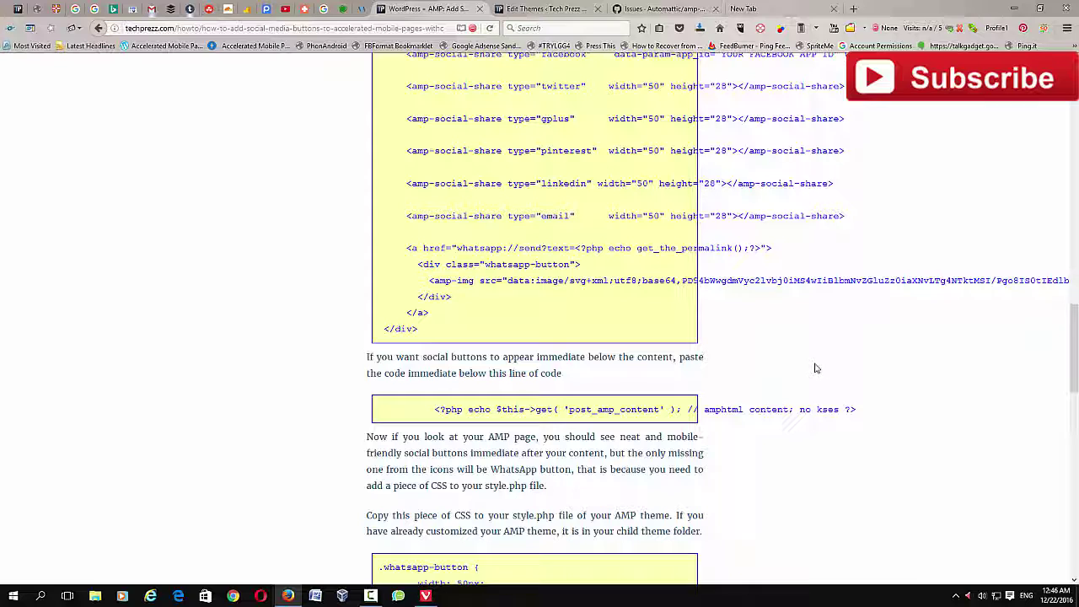
scroll(815, 366, up, 2)
scroll(814, 362, up, 3)
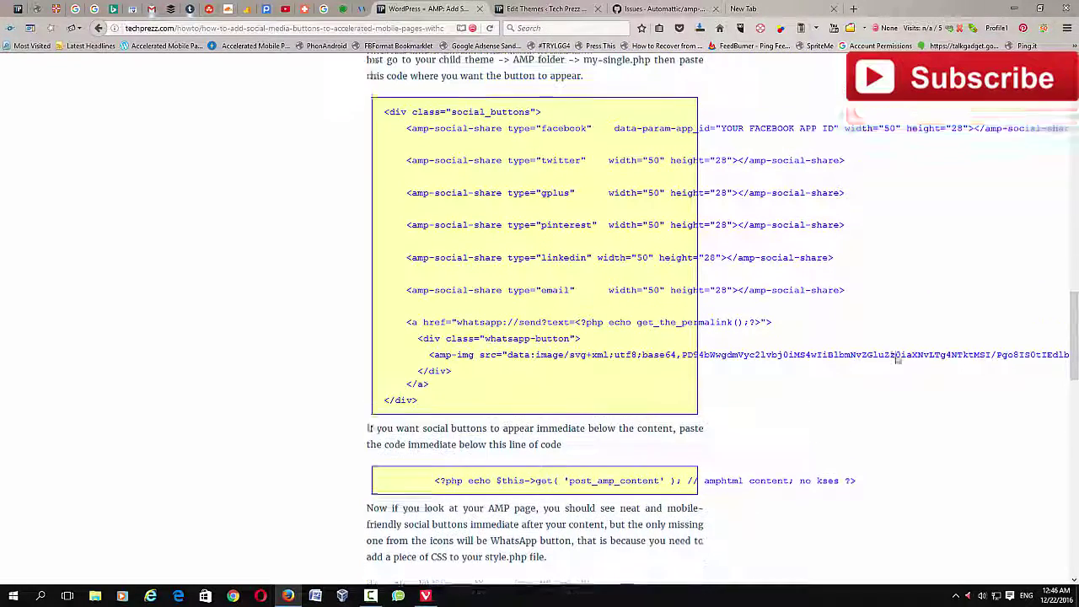
scroll(668, 271, up, 3)
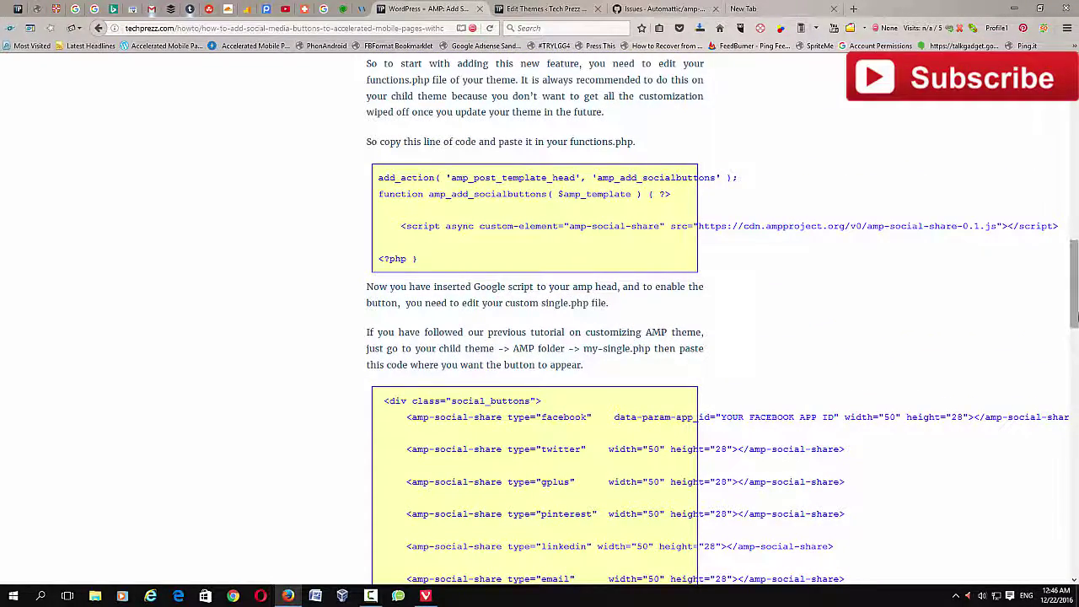
scroll(759, 291, up, 5)
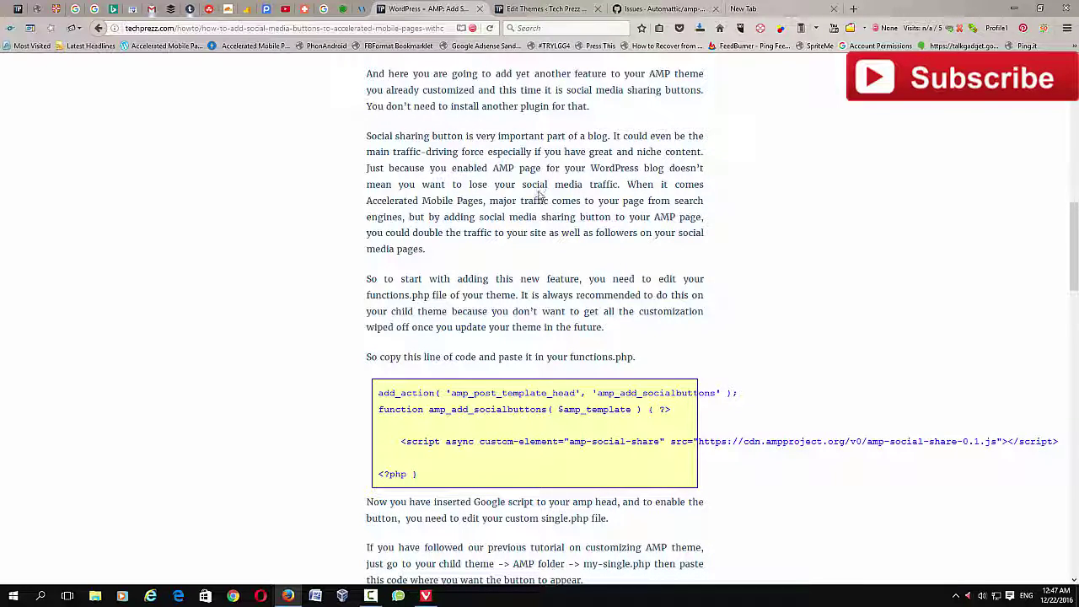
mouse_move(1074, 253)
mouse_down()
mouse_move(1075, 194)
mouse_move(1074, 262)
mouse_up()
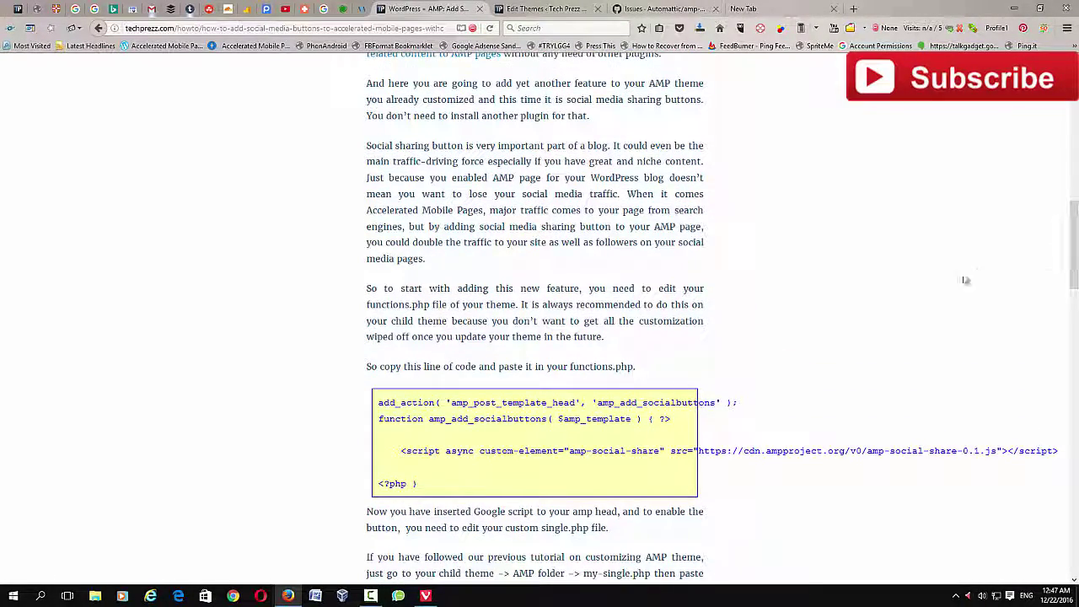
scroll(1060, 321, down, 1)
scroll(1060, 321, down, 10)
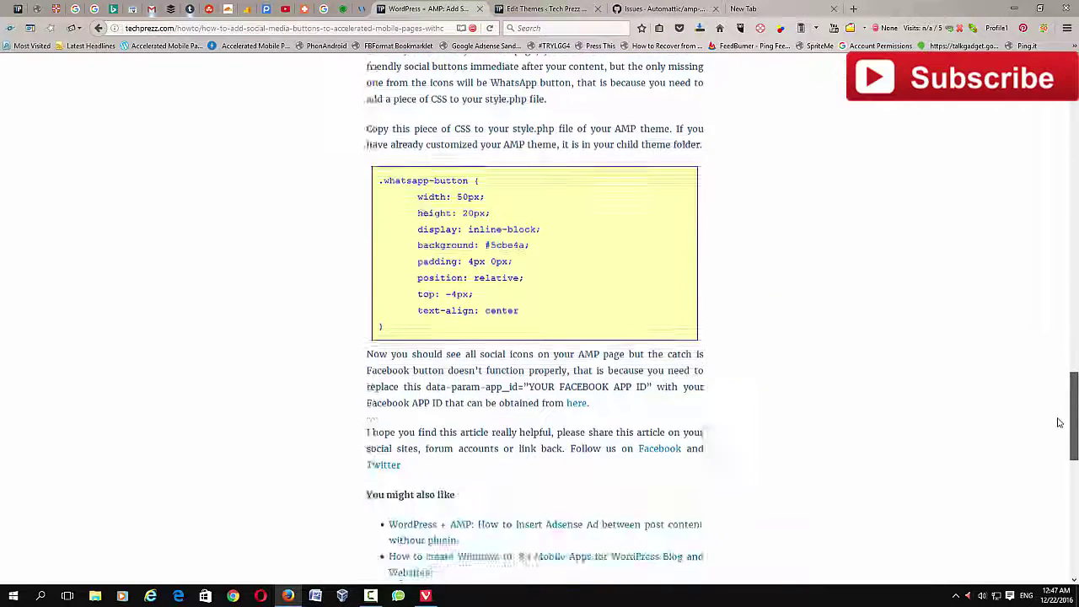